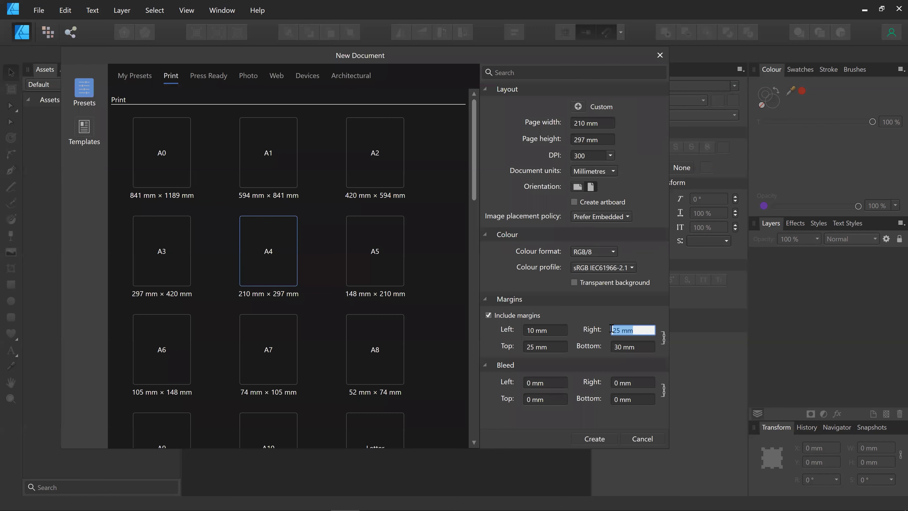
# Set the remaining page margins to 10 mm and create the A4 portrait document
pyautogui.write('10')
pyautogui.click(555, 348)
pyautogui.click(601, 443)
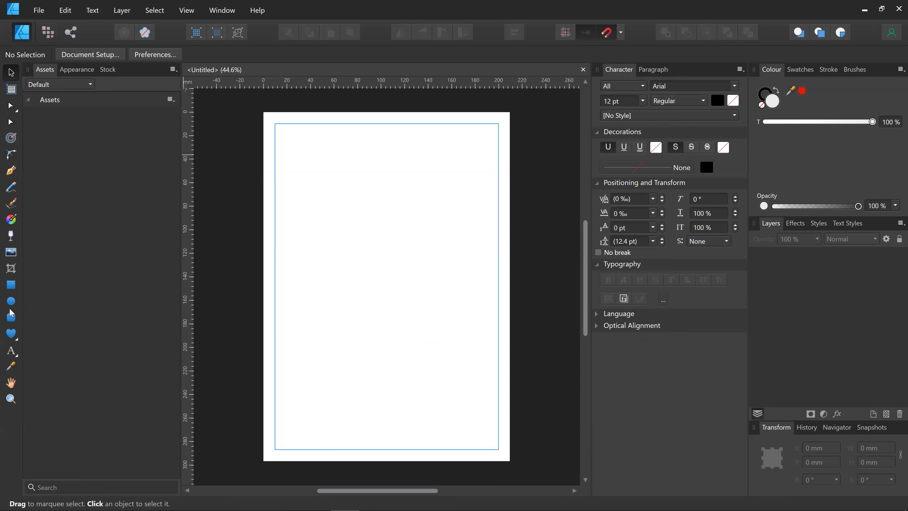
# Draw a rectangle about 190 × 85.7 mm across the upper part of the page within the margins and fill it with golden yellow
pyautogui.click(11, 286)
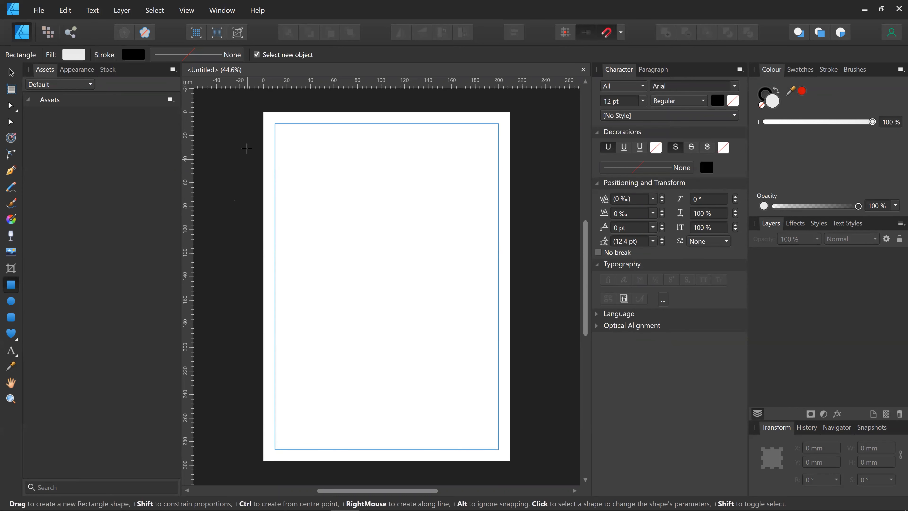
pyautogui.moveTo(276, 123); pyautogui.dragTo(499, 224)
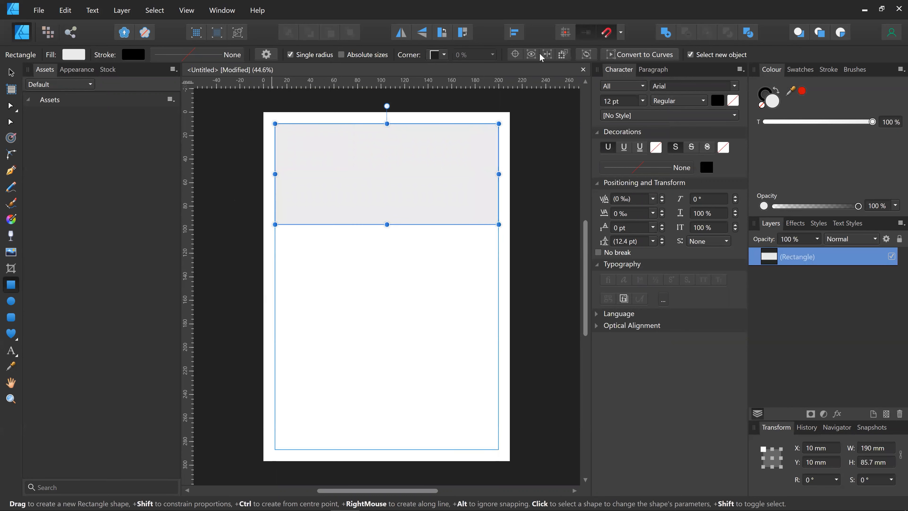
pyautogui.click(73, 55)
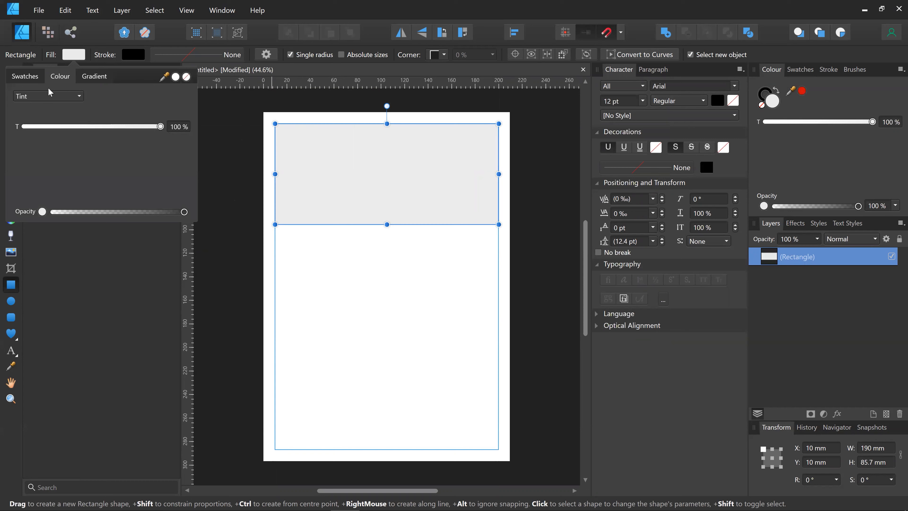
pyautogui.click(25, 82)
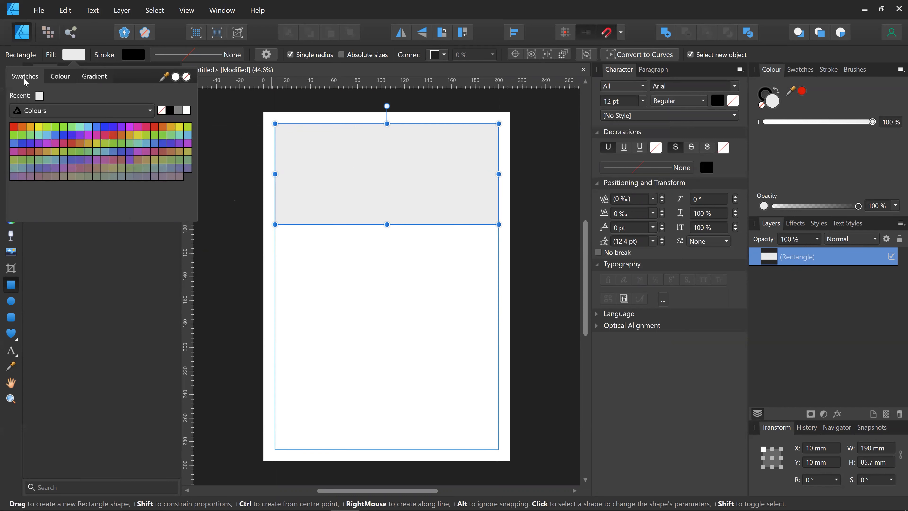
pyautogui.click(146, 127)
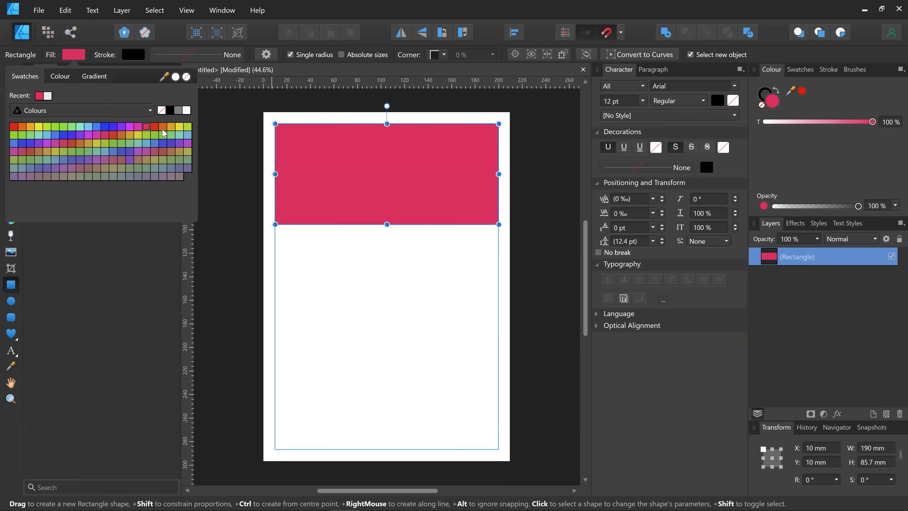
pyautogui.click(172, 128)
# Fill the rectangle with the orange-to-yellow gradient from the Guide UI - Gradients palette
pyautogui.click(143, 111)
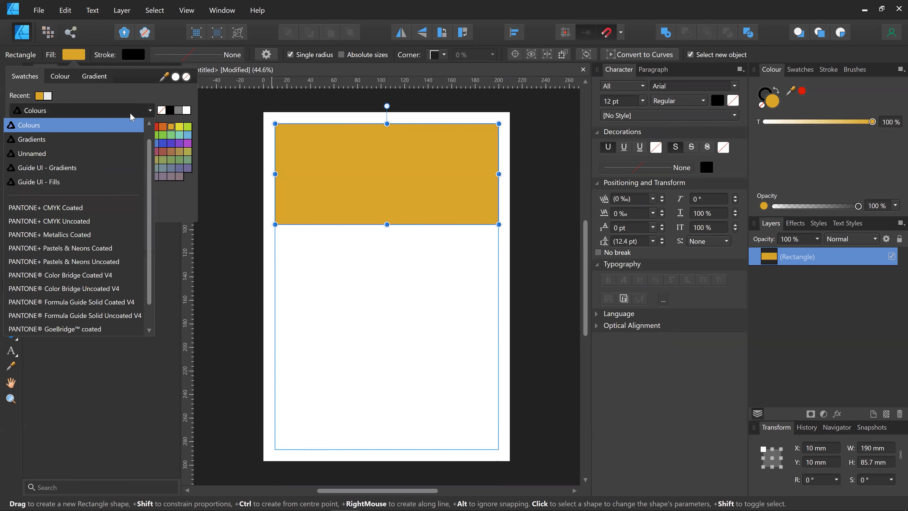
pyautogui.click(51, 140)
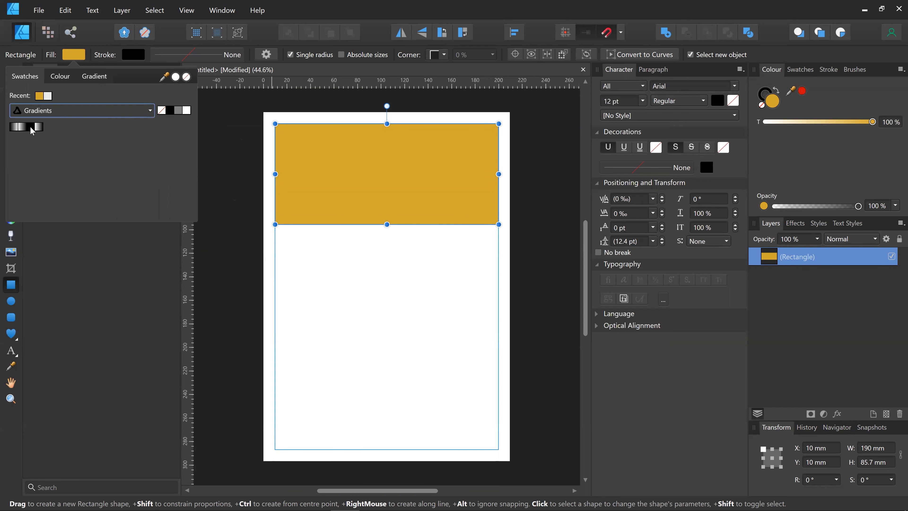
pyautogui.click(62, 117)
pyautogui.click(66, 138)
pyautogui.click(63, 113)
pyautogui.click(64, 142)
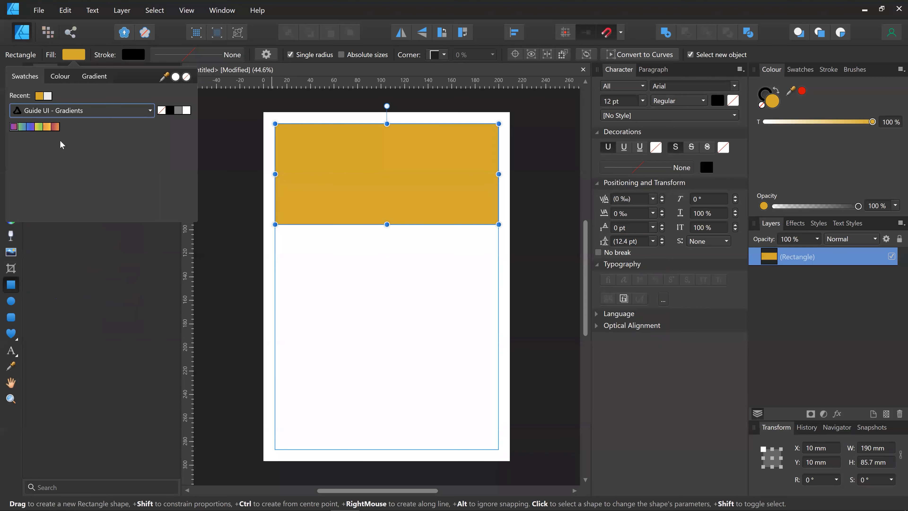
pyautogui.click(48, 127)
# Try several swatches from the Guide UI - Fills palette on the rectangle and settle on the muted red fill
pyautogui.click(71, 111)
pyautogui.click(73, 156)
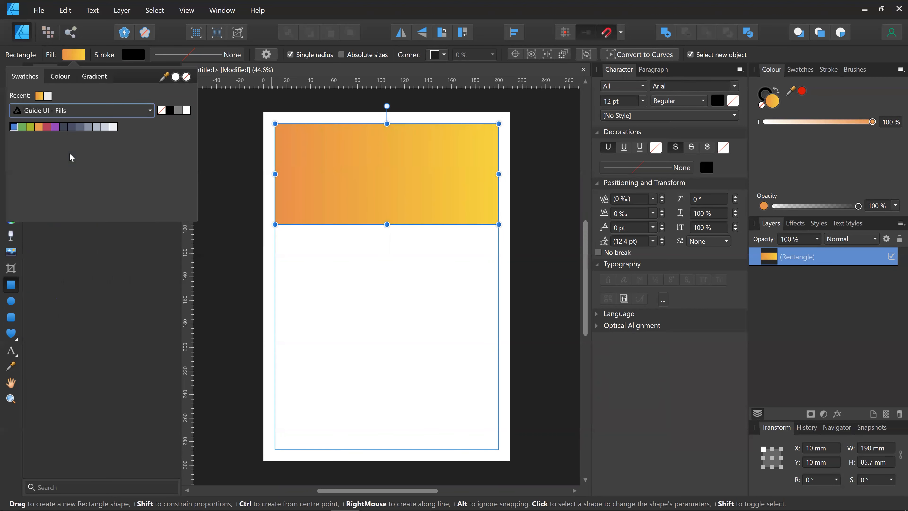
pyautogui.click(47, 127)
pyautogui.click(64, 126)
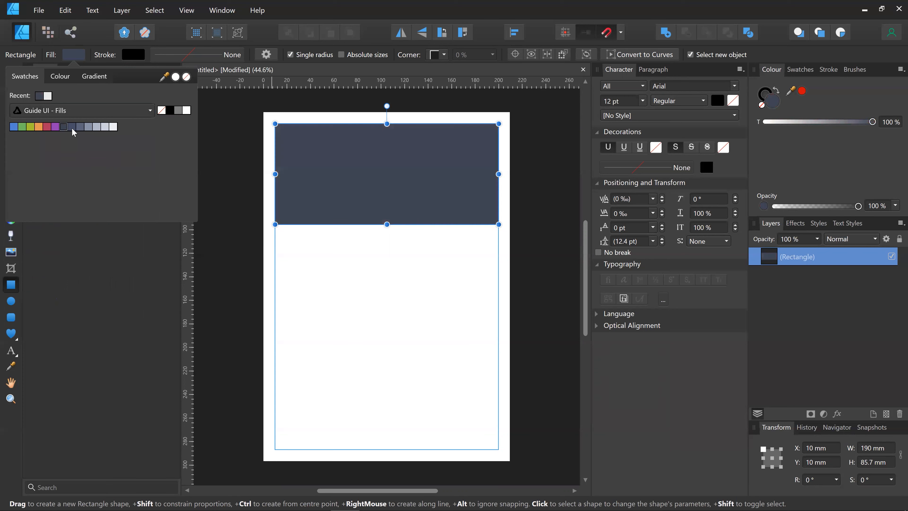
pyautogui.click(47, 127)
pyautogui.click(30, 127)
pyautogui.click(175, 77)
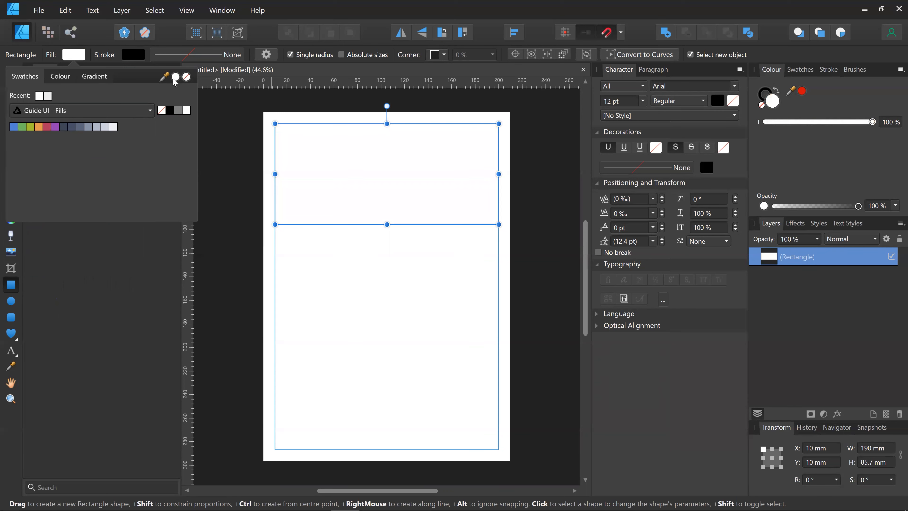
pyautogui.click(47, 127)
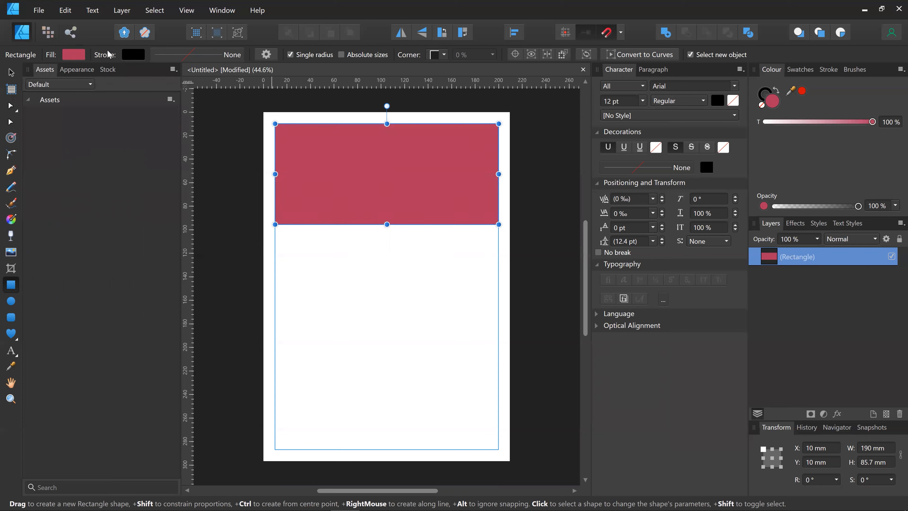
# Give the rectangle an orange stroke colour from the Guide UI - Fills palette
pyautogui.click(133, 55)
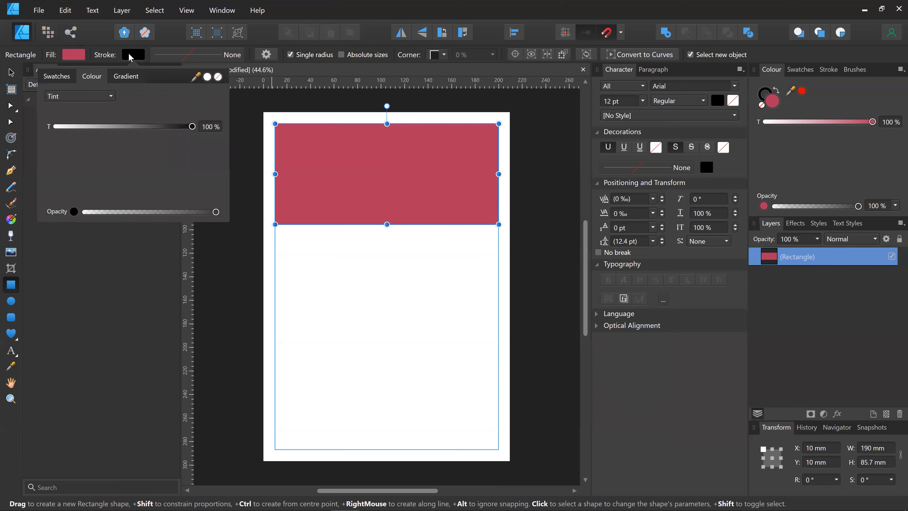
pyautogui.click(218, 77)
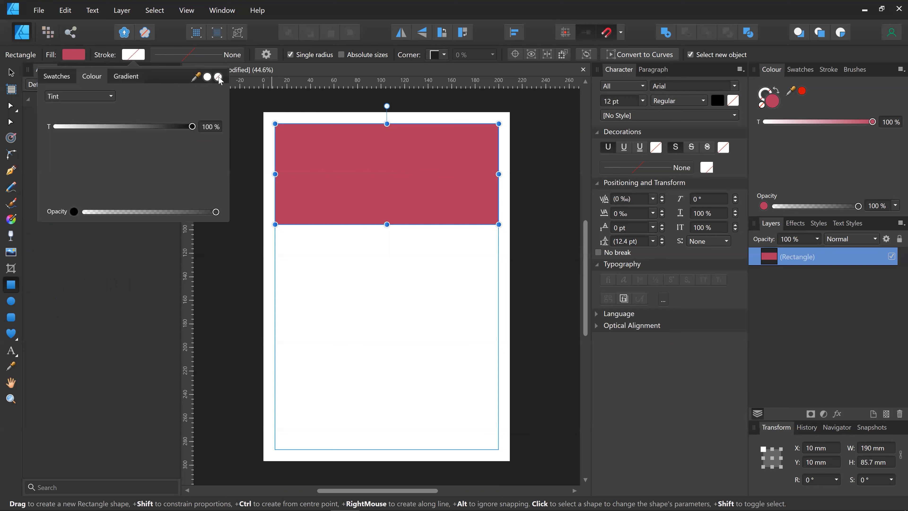
pyautogui.click(62, 79)
pyautogui.click(70, 126)
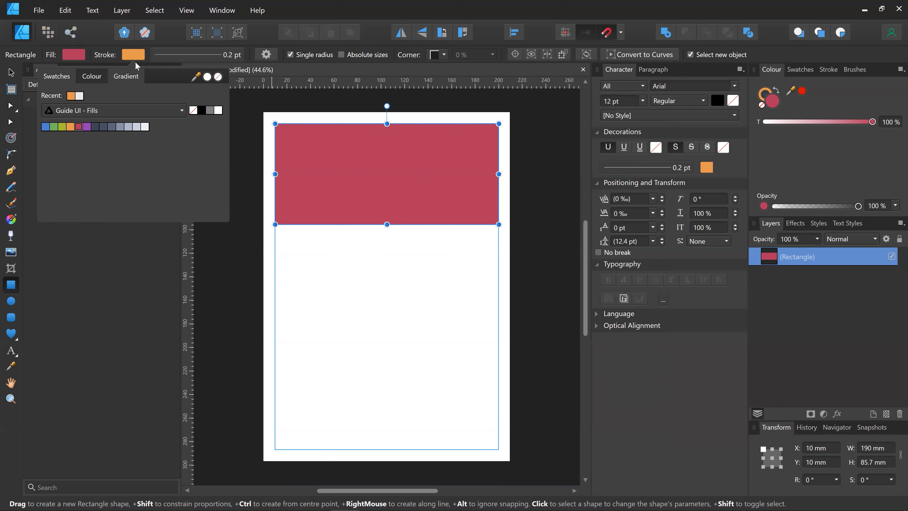
# Try a 1.2 pt stroke width and different stroke alignments on the rectangle, and set its stroke style to none
pyautogui.click(160, 53)
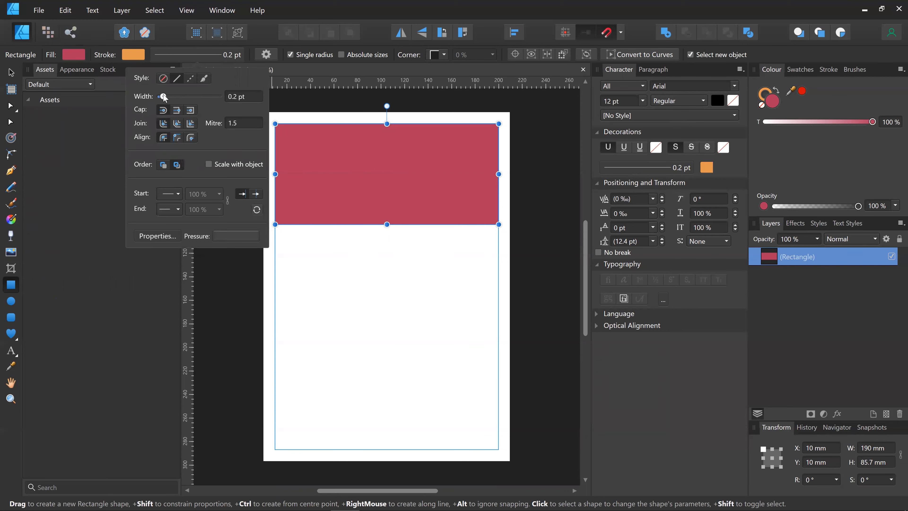
pyautogui.moveTo(163, 98)
pyautogui.mouseDown()
pyautogui.moveTo(183, 97)
pyautogui.moveTo(174, 97)
pyautogui.mouseUp()
pyautogui.click(177, 138)
pyautogui.click(192, 138)
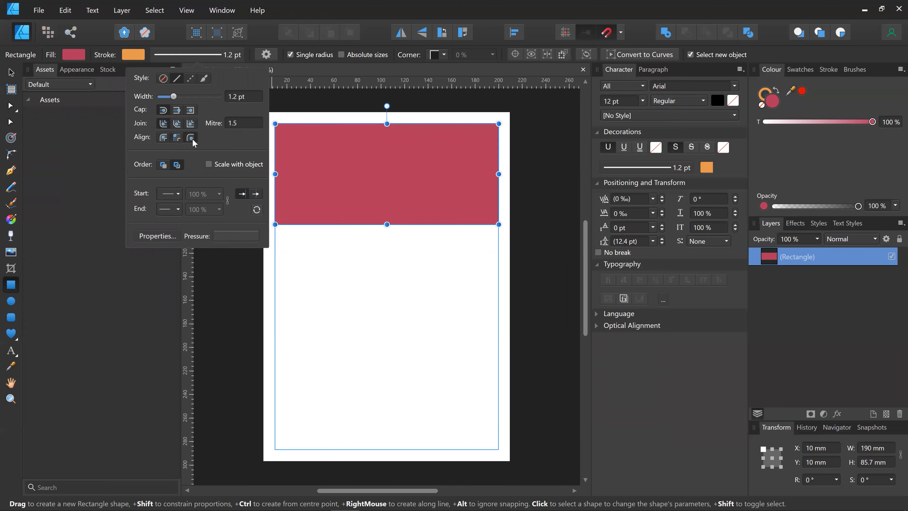
pyautogui.click(177, 139)
pyautogui.moveTo(179, 95)
pyautogui.mouseDown()
pyautogui.moveTo(210, 96)
pyautogui.moveTo(171, 96)
pyautogui.mouseUp()
pyautogui.click(192, 138)
pyautogui.click(162, 79)
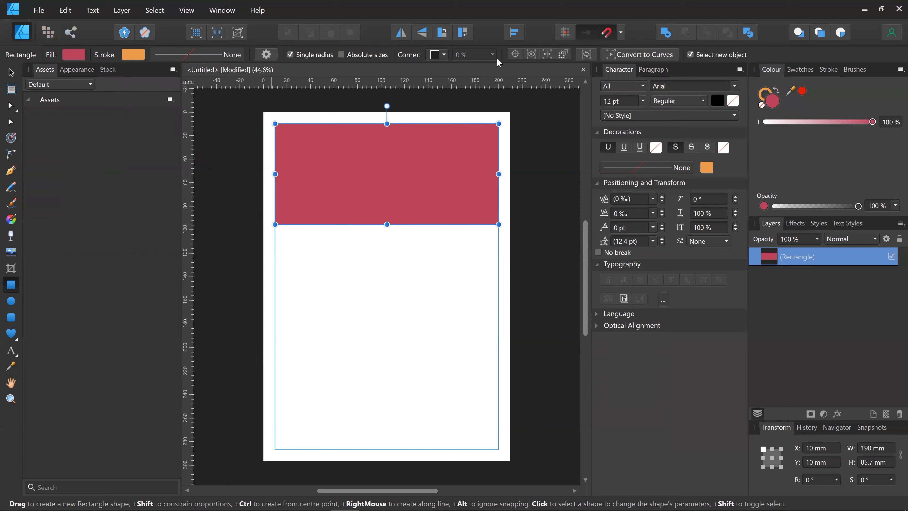
# Draw an ellipse below the rectangle, align it to the page's left margin and resize it to about 76 × 79.4 mm
pyautogui.click(11, 73)
pyautogui.click(11, 300)
pyautogui.moveTo(298, 257); pyautogui.dragTo(407, 367)
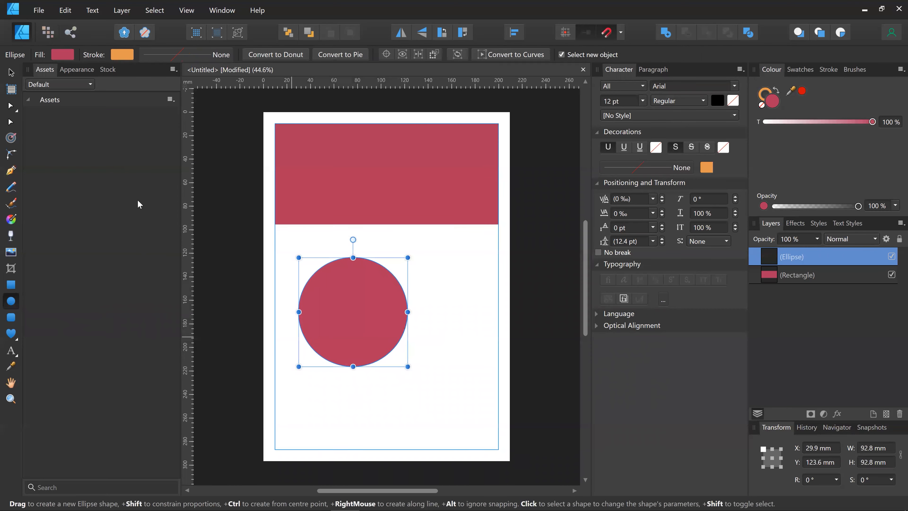
pyautogui.click(11, 73)
pyautogui.moveTo(318, 283); pyautogui.dragTo(298, 259)
pyautogui.moveTo(384, 342); pyautogui.dragTo(364, 326)
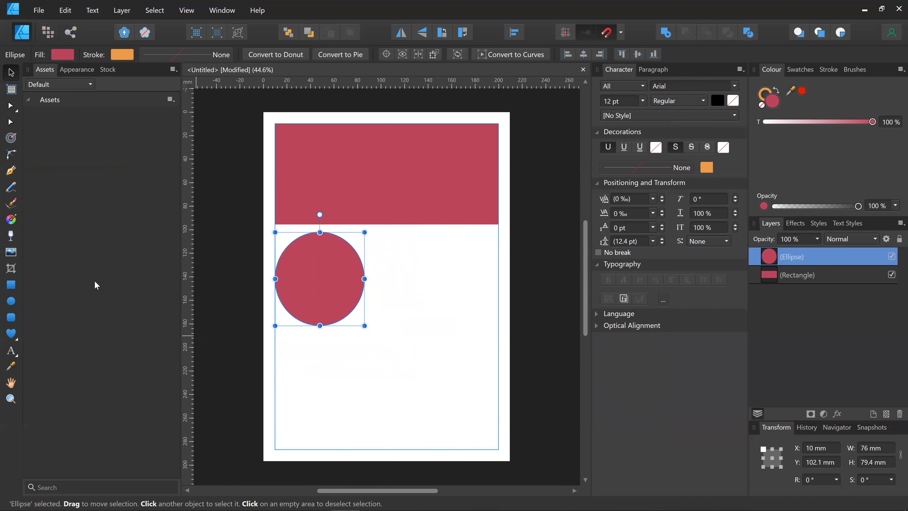
# Draw a rounded rectangle about 100.3 × 79.4 mm against the page's lower right margin with a corner radius of about 42%
pyautogui.click(11, 320)
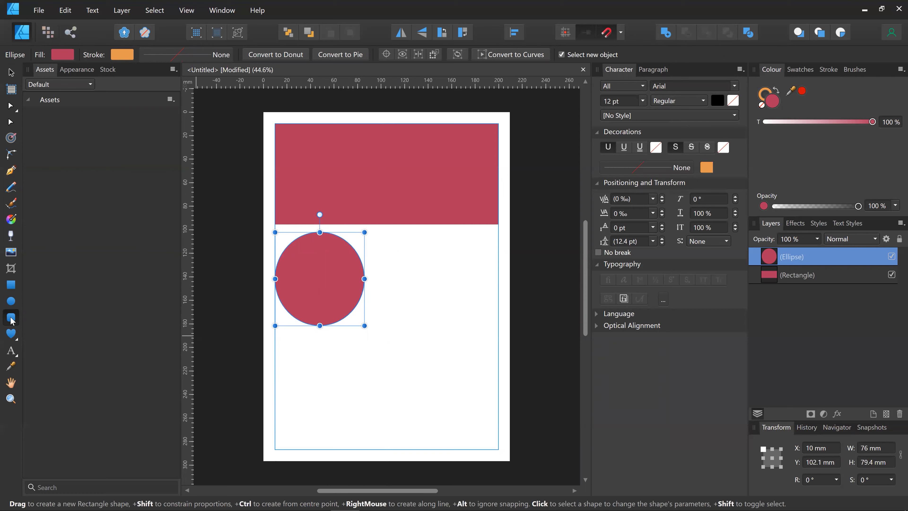
pyautogui.moveTo(380, 340); pyautogui.dragTo(498, 433)
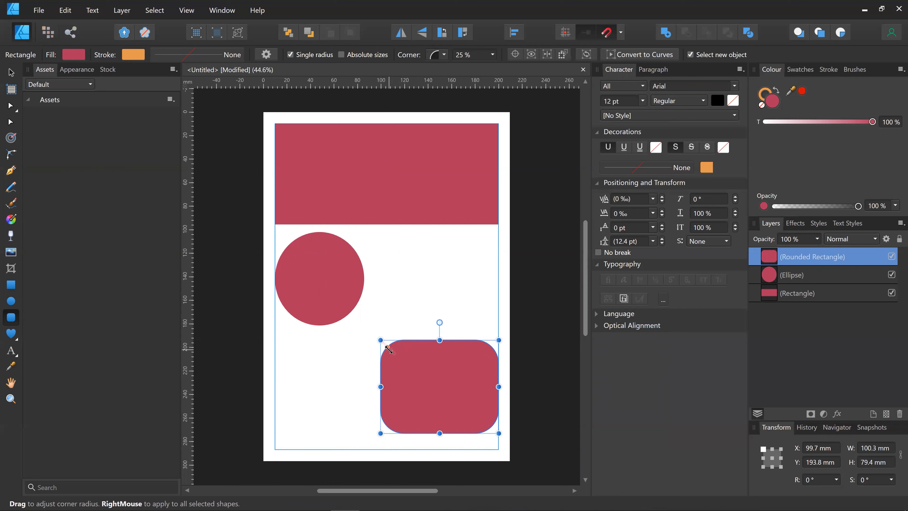
pyautogui.moveTo(388, 349)
pyautogui.mouseDown()
pyautogui.moveTo(381, 340)
pyautogui.moveTo(392, 353)
pyautogui.mouseUp()
# Draw a segment shape against the right margin, between the rectangle and the rounded rectangle
pyautogui.click(18, 337)
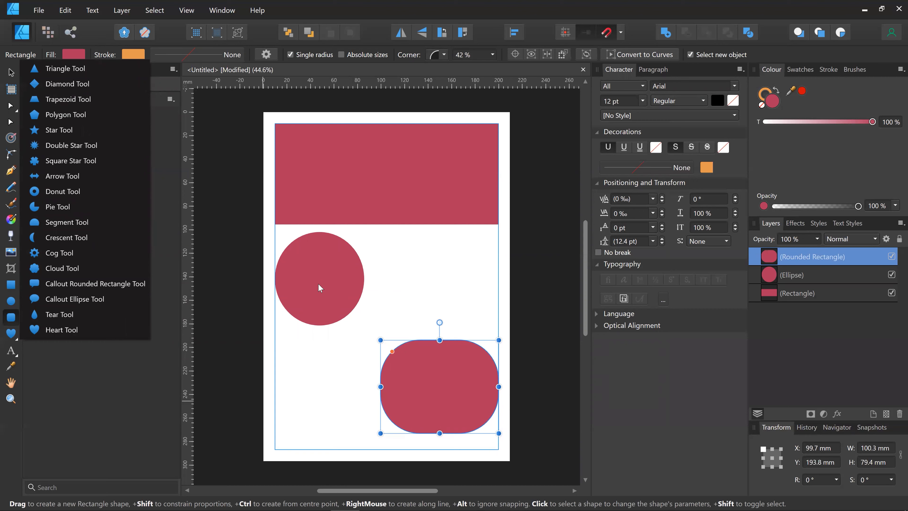
pyautogui.click(73, 222)
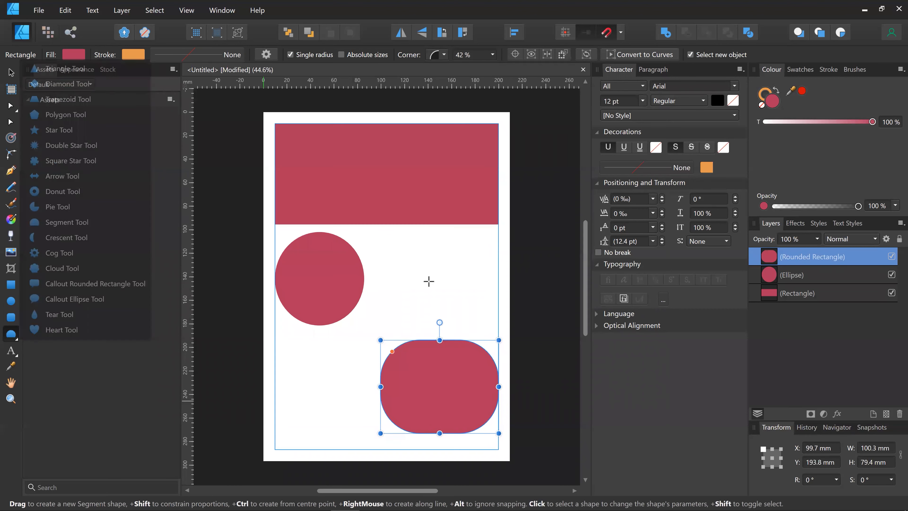
pyautogui.moveTo(407, 265); pyautogui.dragTo(498, 332)
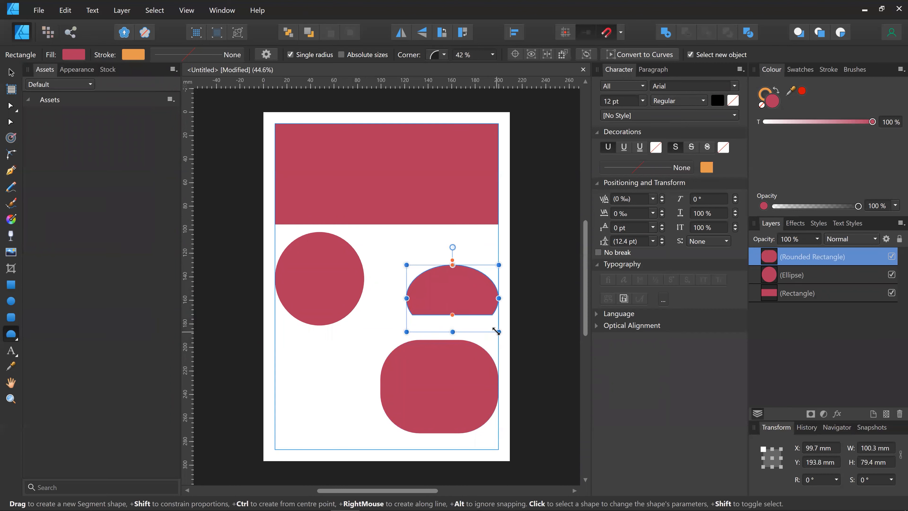
# Delete the ellipse, the segment and the rounded rectangle, keeping only the red rectangle
pyautogui.click(10, 73)
pyautogui.moveTo(246, 283); pyautogui.dragTo(477, 416)
pyautogui.click(452, 399)
pyautogui.press('Delete')
pyautogui.press('Delete')
pyautogui.press('Delete')
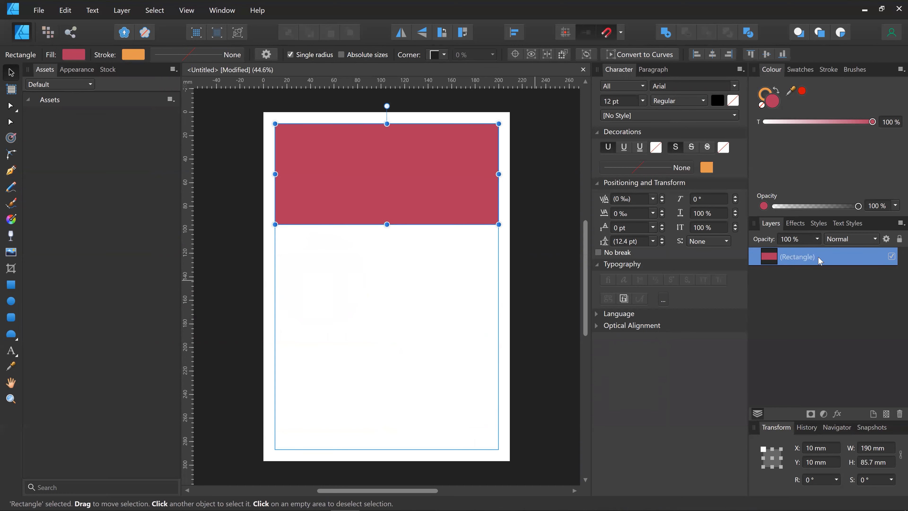
# Draw a tear shape about 69.5 × 138.9 mm below the rectangle
pyautogui.click(11, 336)
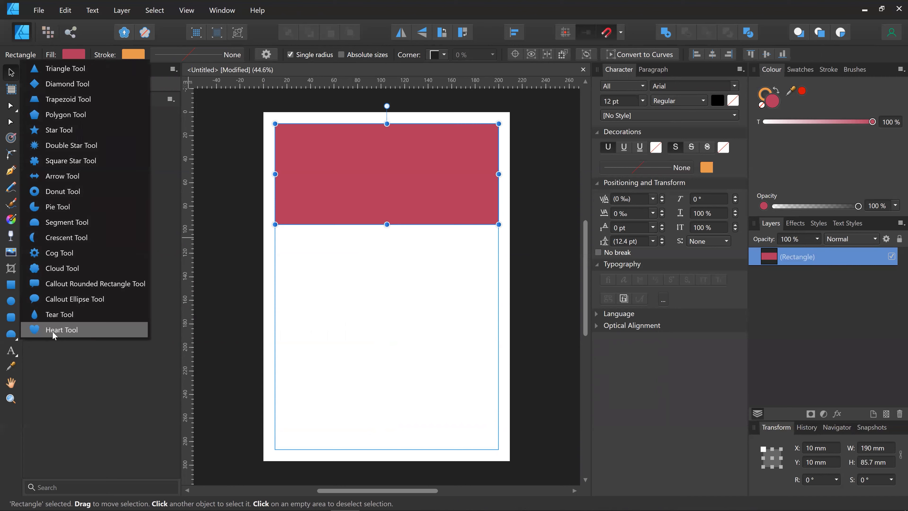
pyautogui.click(80, 314)
pyautogui.moveTo(311, 265); pyautogui.dragTo(410, 404)
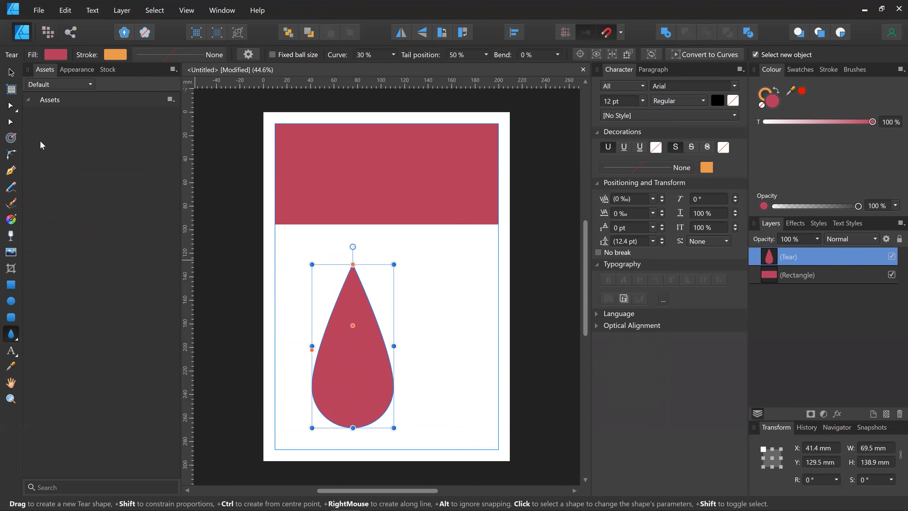
# Delete the rectangle and move the tear against the right margin in the page's upper half, at about X 130.5 mm, Y 31.6 mm
pyautogui.click(11, 74)
pyautogui.moveTo(398, 361); pyautogui.dragTo(464, 353)
pyautogui.click(449, 198)
pyautogui.press('Delete')
pyautogui.moveTo(450, 315); pyautogui.dragTo(460, 234)
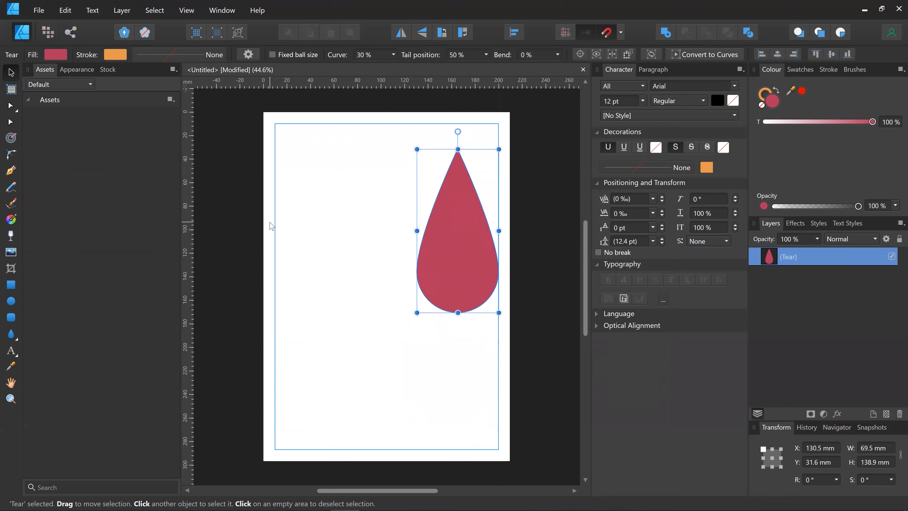
# Search the Unsplash stock photos for "surf" and browse the images
pyautogui.click(108, 70)
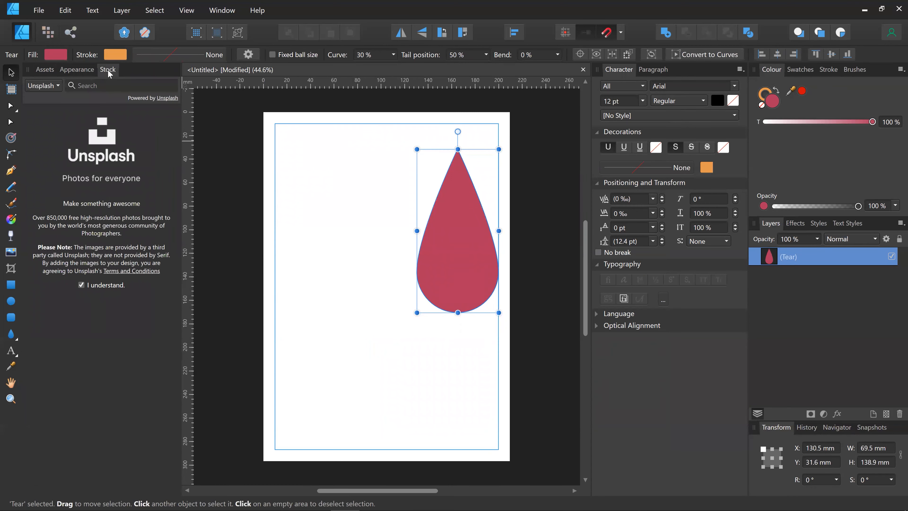
pyautogui.click(53, 91)
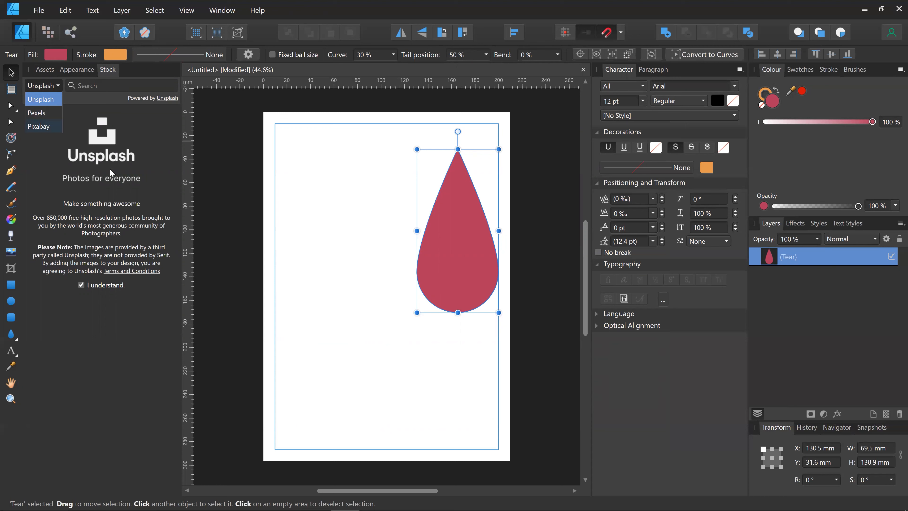
pyautogui.click(83, 92)
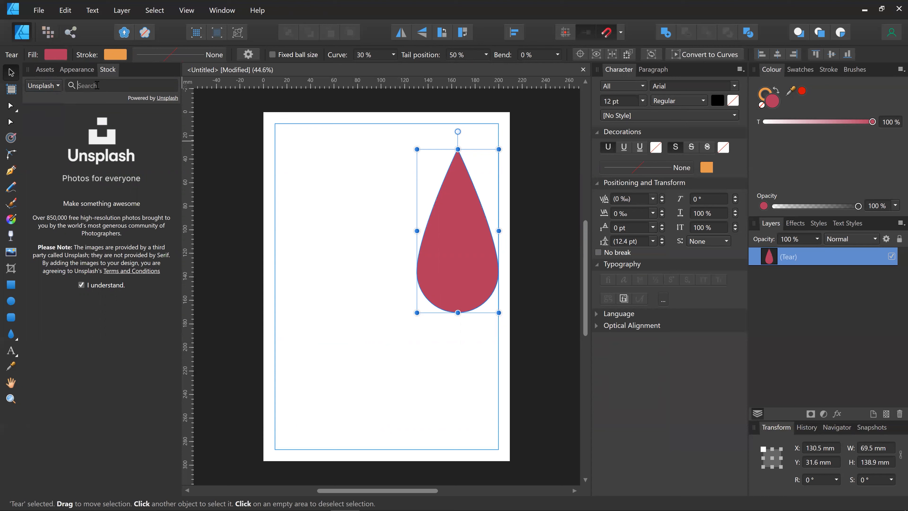
pyautogui.write('surf')
pyautogui.press('Return')
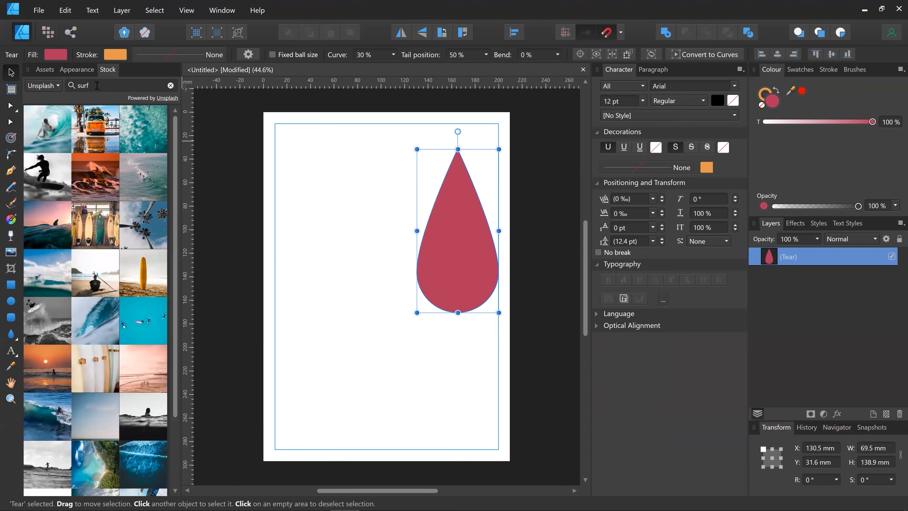
pyautogui.moveTo(175, 280); pyautogui.dragTo(176, 345)
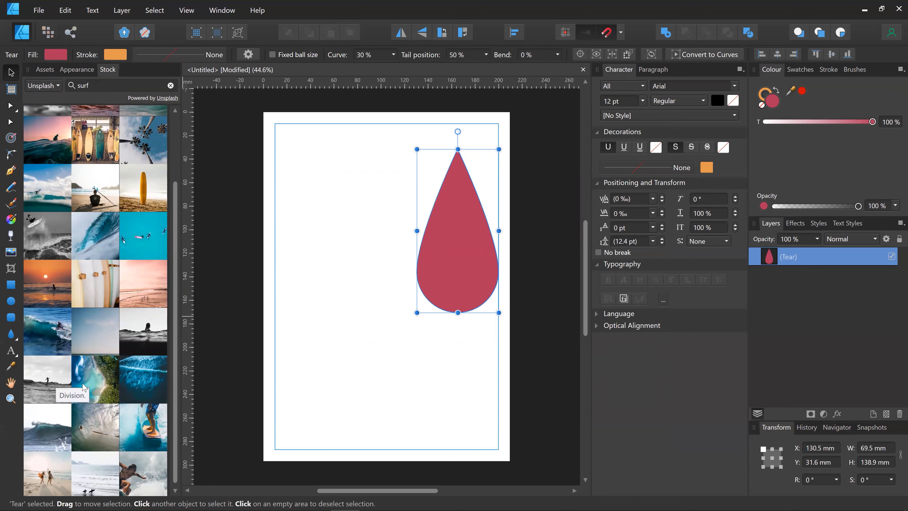
# Place the aerial coastline photo at about 109.7 × 194.3 mm over the tear and clip it inside the tear shape
pyautogui.moveTo(337, 313); pyautogui.dragTo(350, 315)
pyautogui.moveTo(432, 310); pyautogui.dragTo(495, 206)
pyautogui.moveTo(510, 402); pyautogui.dragTo(423, 370)
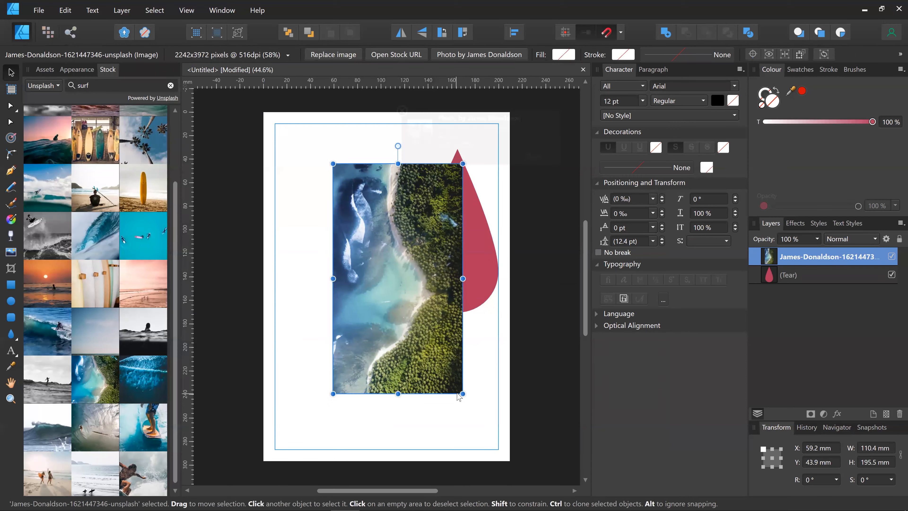
pyautogui.moveTo(462, 392)
pyautogui.mouseDown()
pyautogui.moveTo(426, 348)
pyautogui.moveTo(468, 421)
pyautogui.moveTo(426, 345)
pyautogui.moveTo(470, 428)
pyautogui.moveTo(453, 398)
pyautogui.mouseUp()
pyautogui.moveTo(424, 347); pyautogui.dragTo(469, 317)
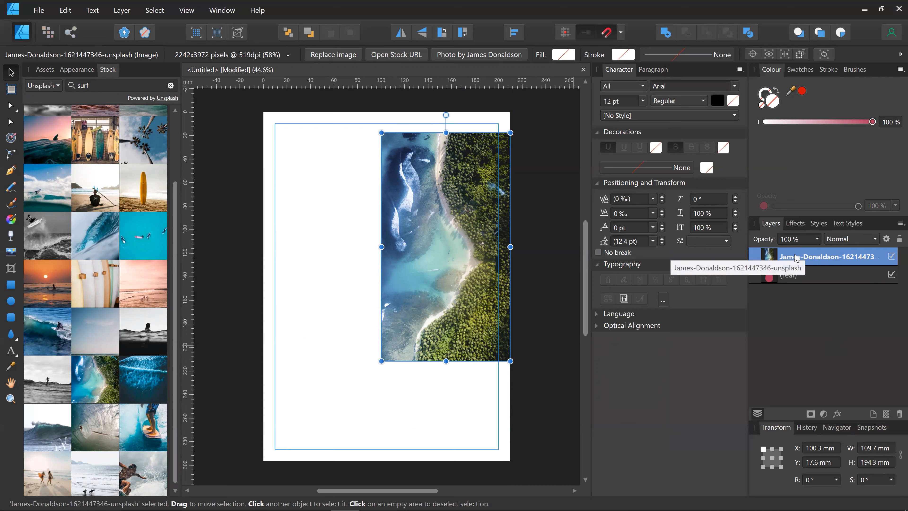
pyautogui.moveTo(815, 262); pyautogui.dragTo(807, 273)
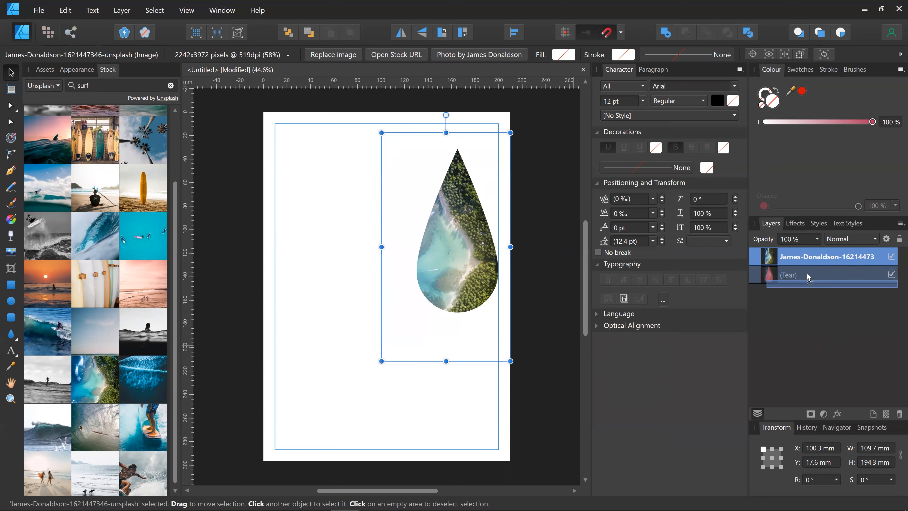
# Move the photo-filled tear to the page's upper left and enlarge it so it reaches past the middle of the page
pyautogui.moveTo(442, 260); pyautogui.dragTo(342, 249)
pyautogui.click(428, 379)
pyautogui.moveTo(367, 294); pyautogui.dragTo(369, 312)
pyautogui.click(429, 366)
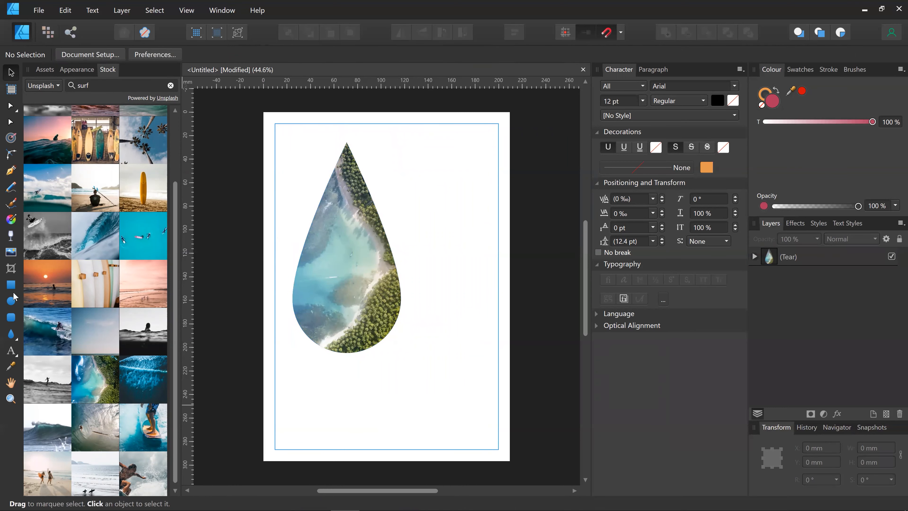
# Draw a rectangle about 211.7 × 297 mm covering the whole page and send it to the back, behind the tear
pyautogui.moveTo(262, 112); pyautogui.dragTo(511, 461)
pyautogui.rightClick(424, 286)
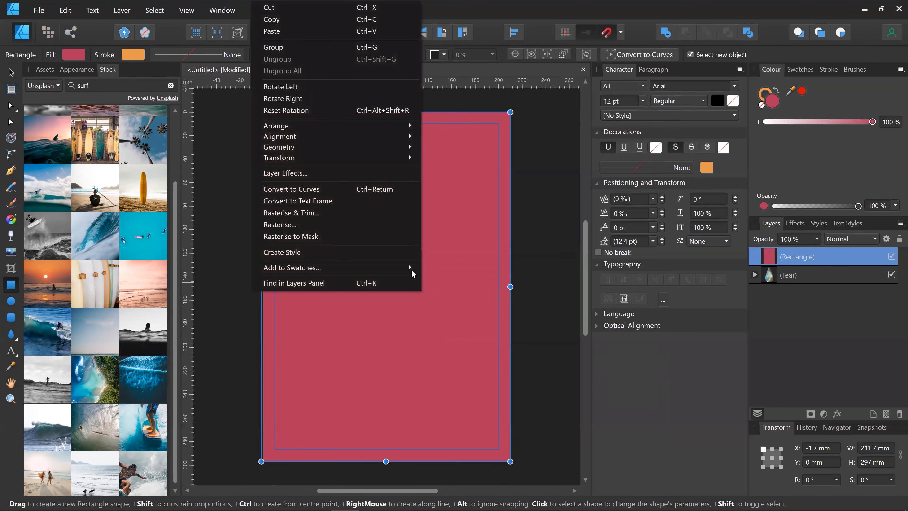
pyautogui.moveTo(309, 126)
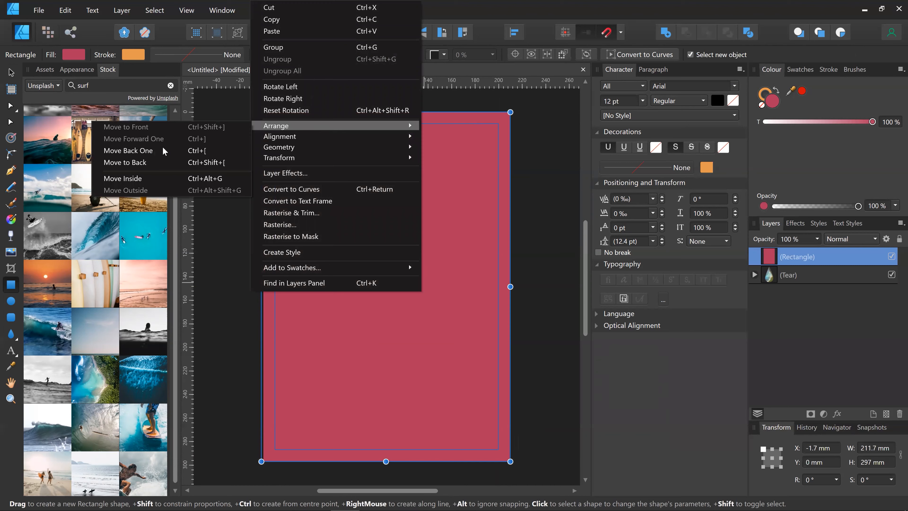
pyautogui.click(142, 162)
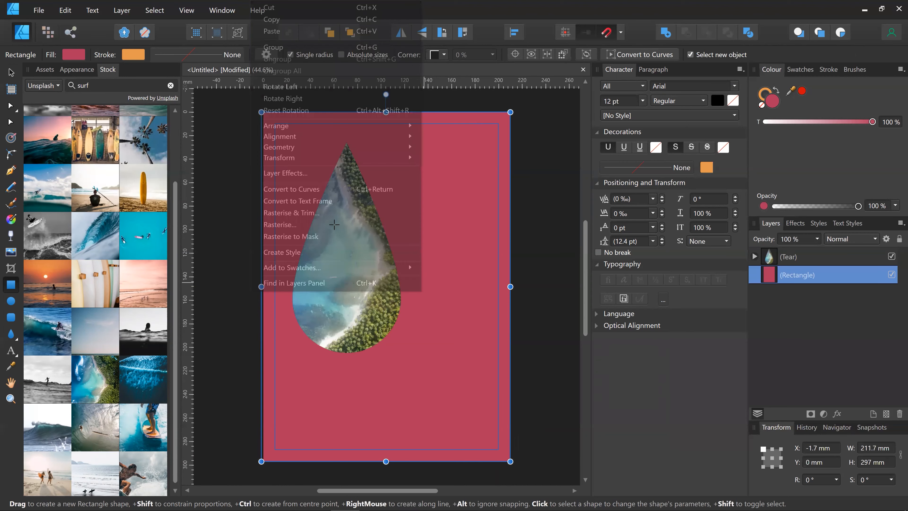
# Fill the background rectangle with the light blue-grey swatch from the Guide UI - Fills palette
pyautogui.click(68, 57)
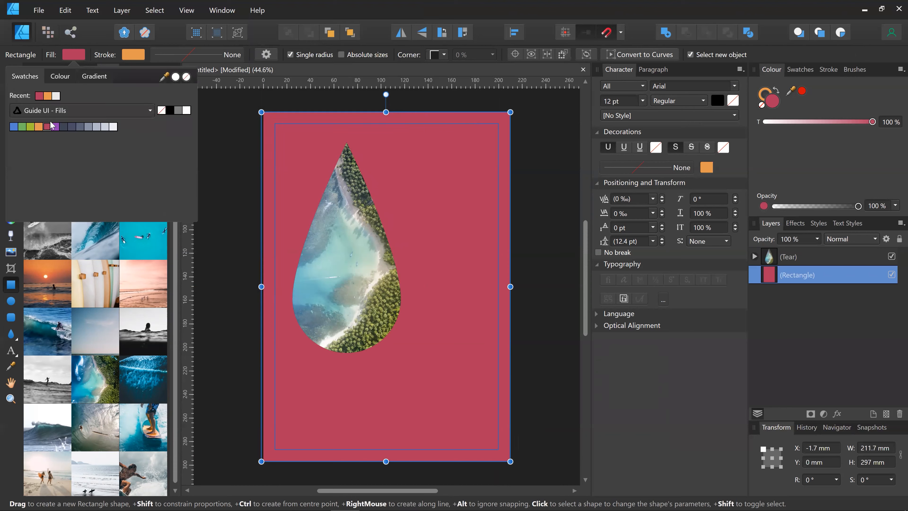
pyautogui.click(64, 127)
pyautogui.click(79, 127)
pyautogui.click(89, 127)
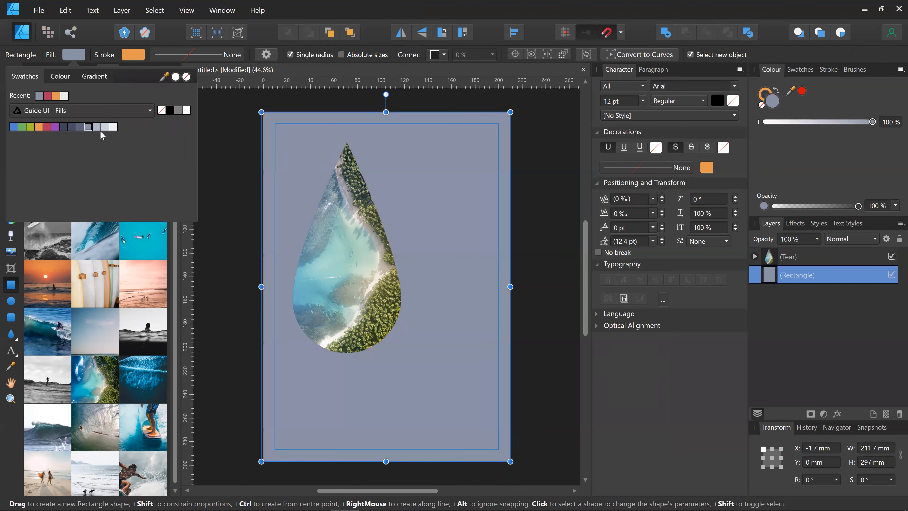
pyautogui.click(107, 127)
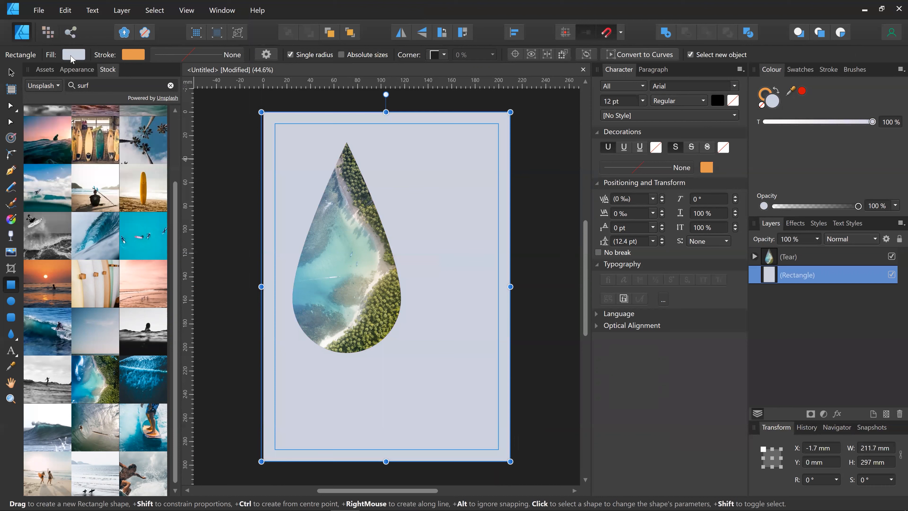
pyautogui.click(11, 73)
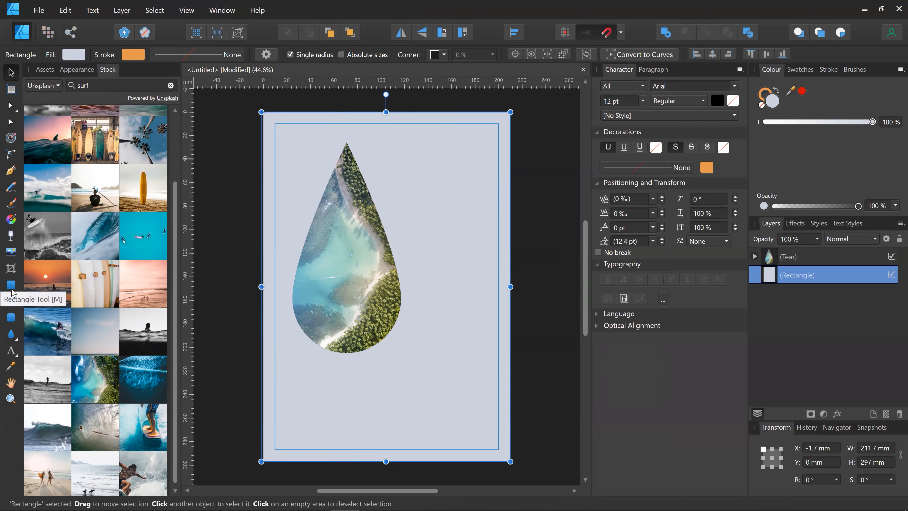
# Draw a donut about 67.6 mm in diameter against the right margin beside the tear and fill it with orange
pyautogui.click(14, 341)
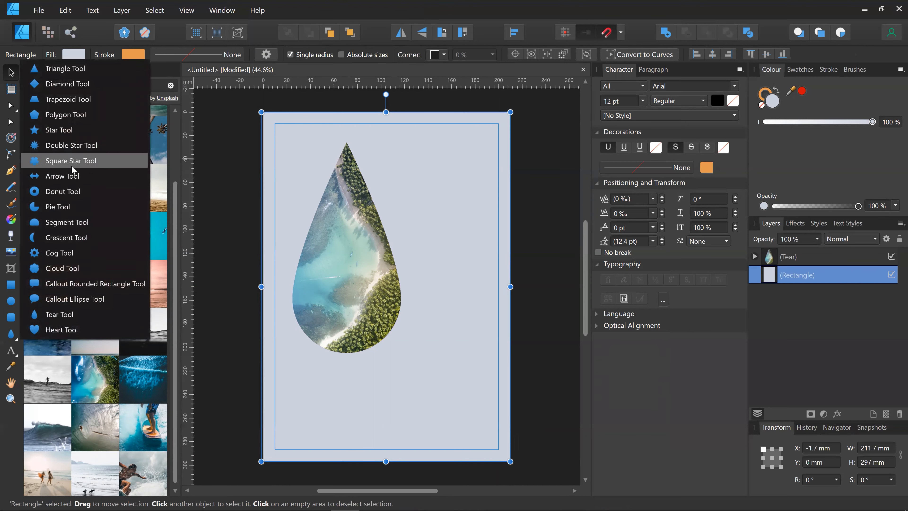
pyautogui.click(57, 198)
pyautogui.moveTo(419, 286); pyautogui.dragTo(499, 366)
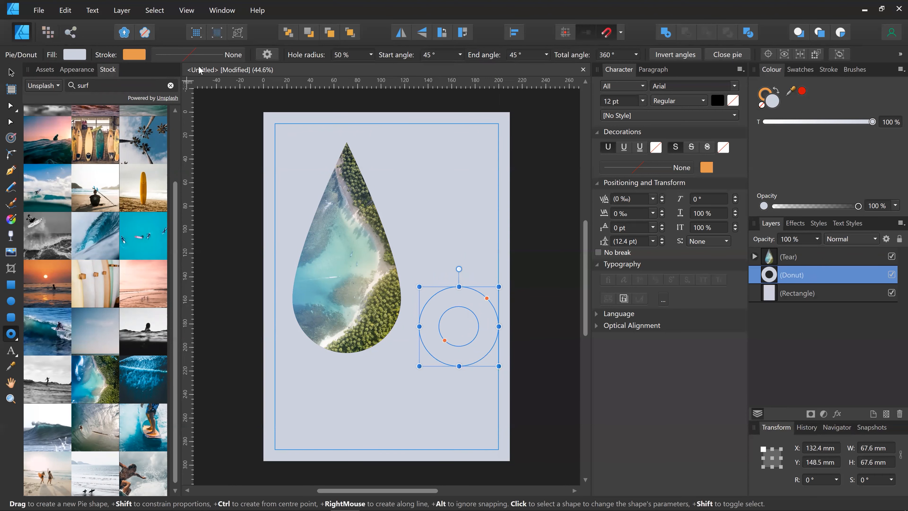
pyautogui.click(71, 55)
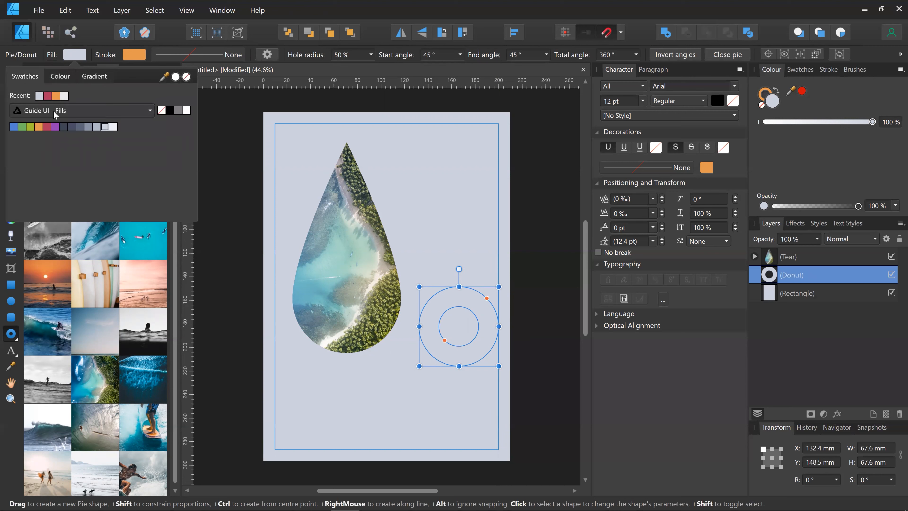
pyautogui.click(56, 126)
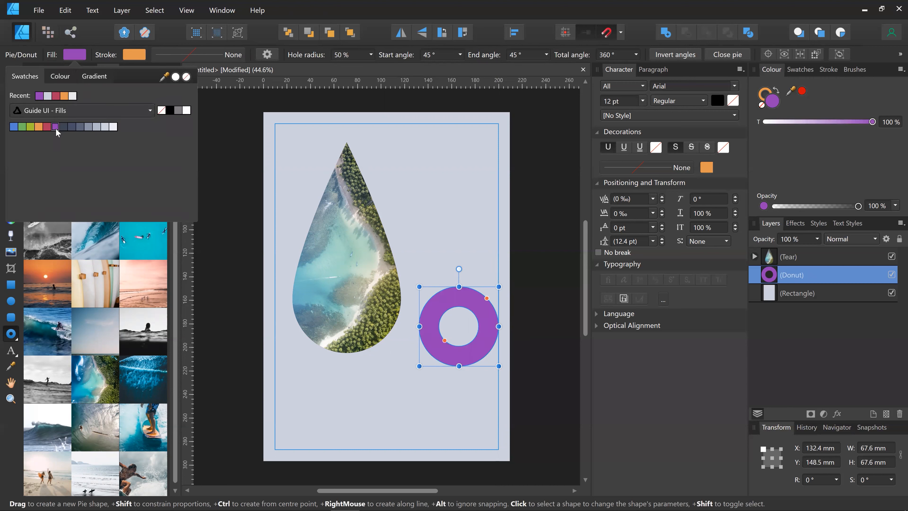
pyautogui.click(40, 127)
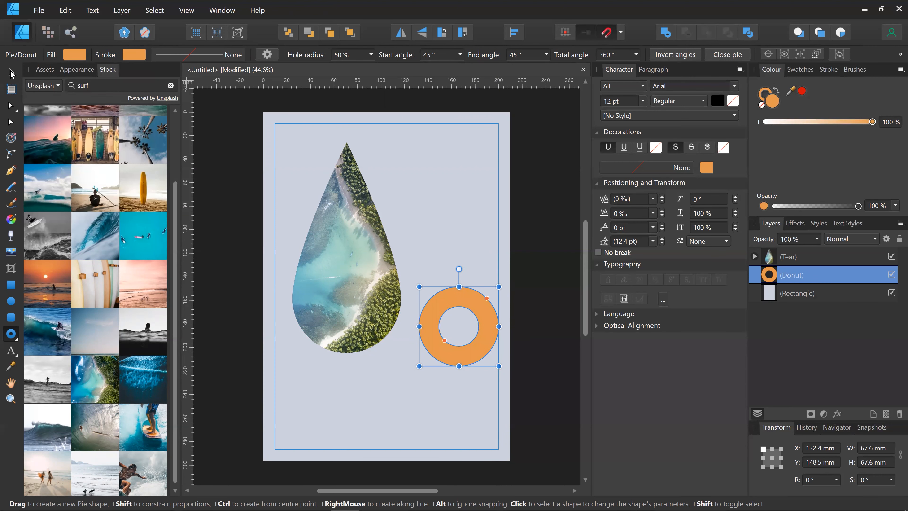
# Move the orange donut down and left so it sits partly behind the tear's lower right edge, and deselect it
pyautogui.click(11, 74)
pyautogui.moveTo(450, 301); pyautogui.dragTo(400, 318)
pyautogui.click(538, 320)
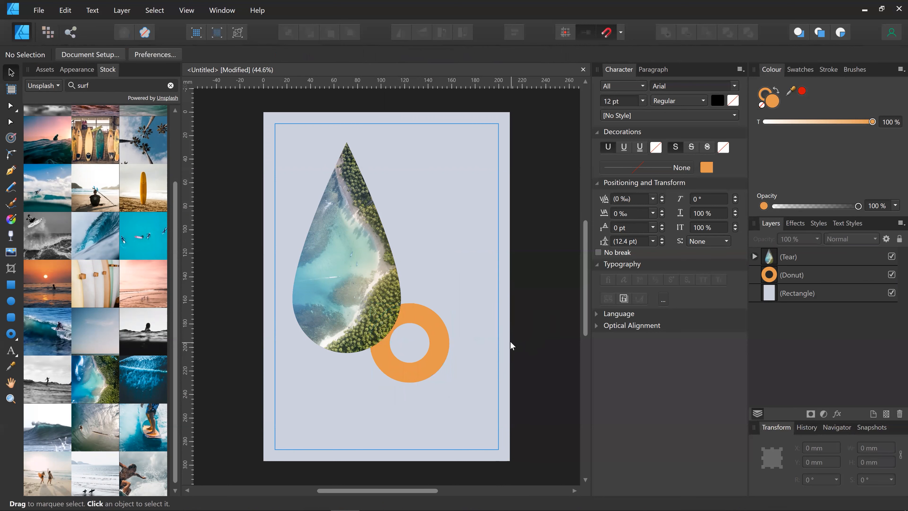